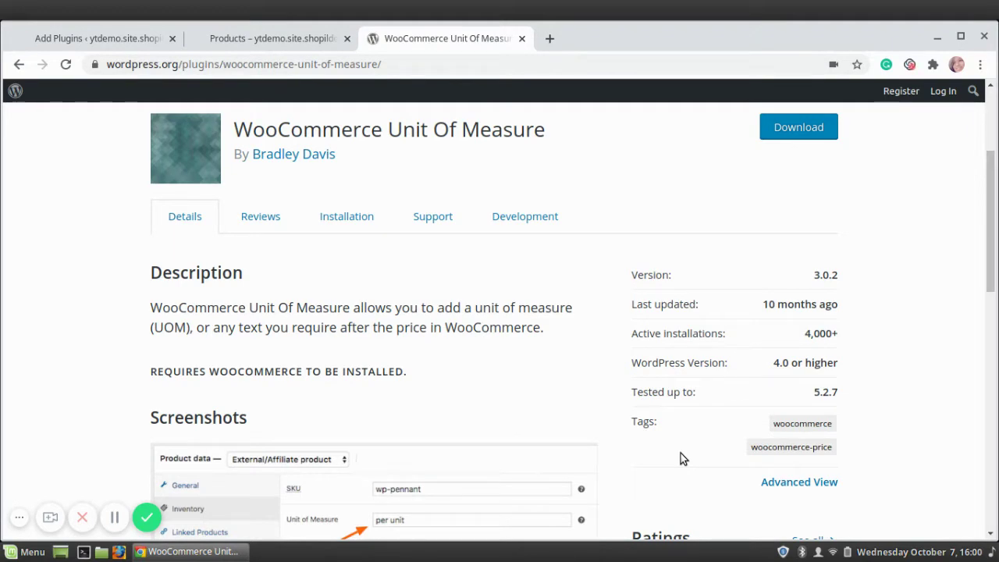
Show the pennant screenshot with its '$11.05 per unit' price on the plugin listing
scroll(681, 459, "down", 5)
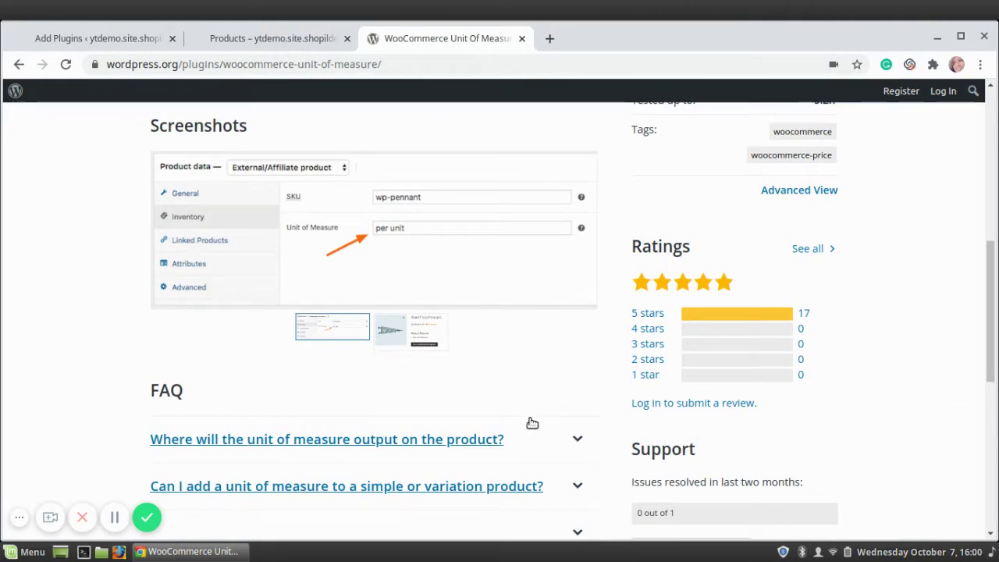
left_click(406, 334)
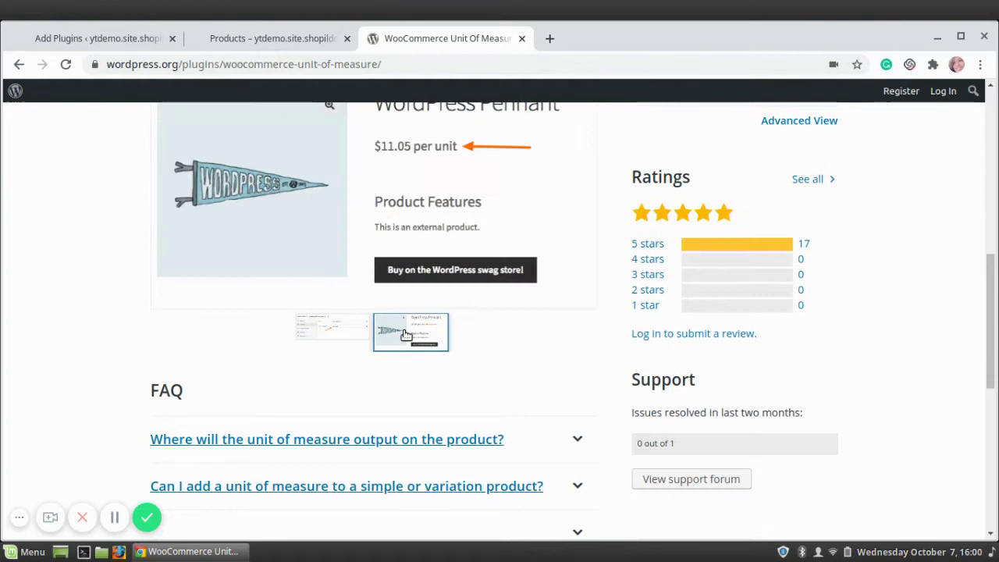
scroll(509, 323, "up", 2)
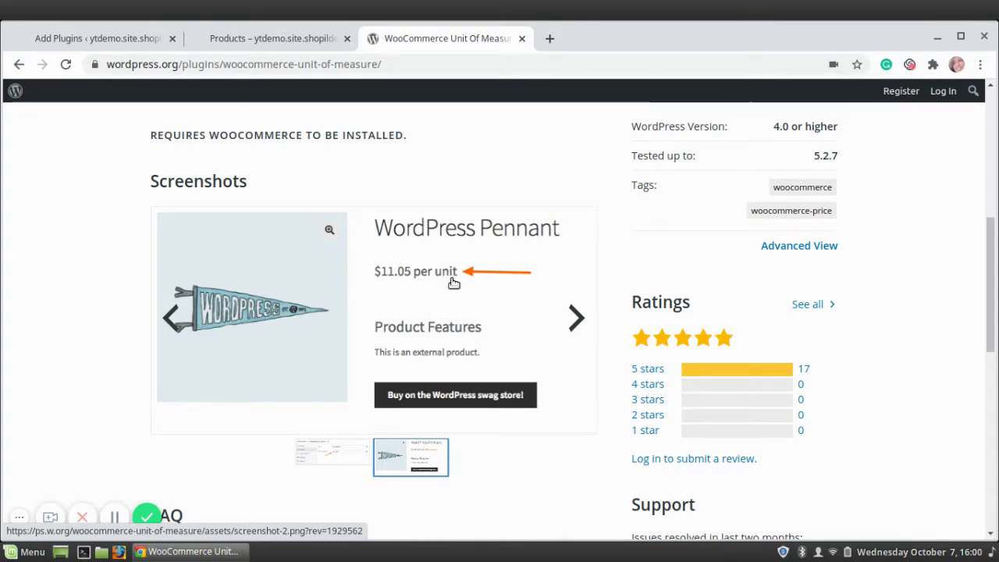
Select the plugin title 'WooCommerce Unit Of Measure' for copying
scroll(454, 283, "up", 5)
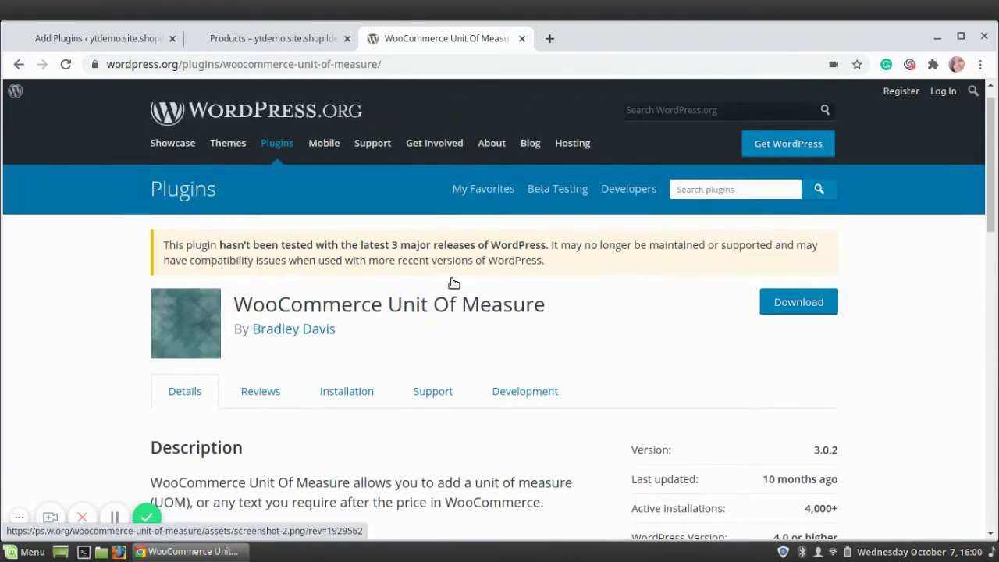
scroll(454, 283, "down", 1)
scroll(454, 283, "down", 1)
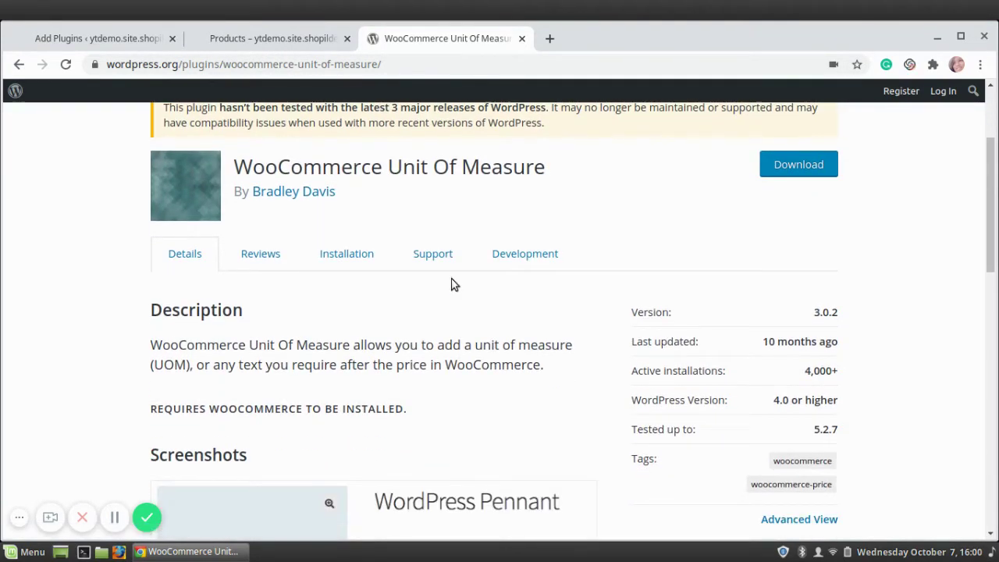
scroll(454, 283, "down", 1)
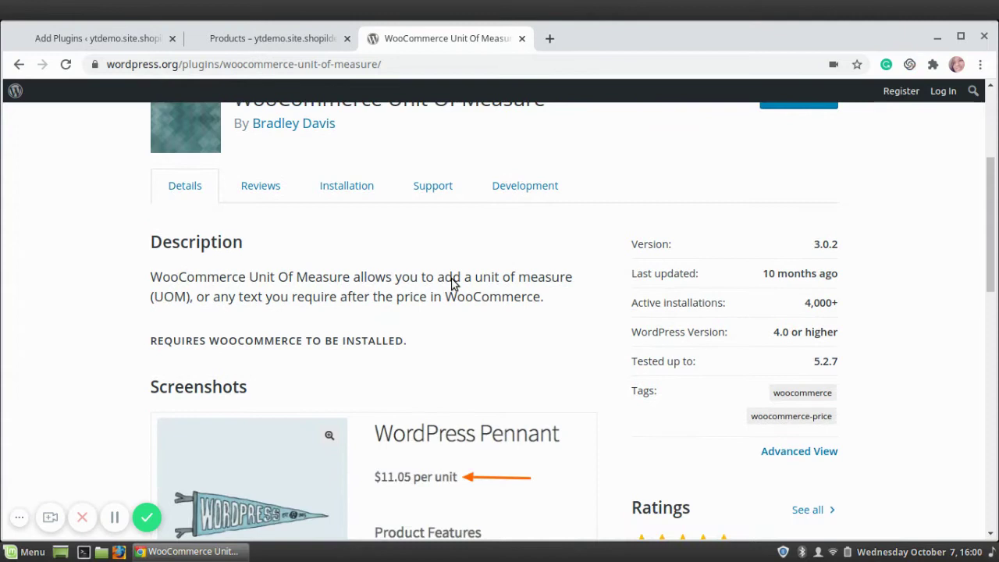
scroll(453, 283, "up", 1)
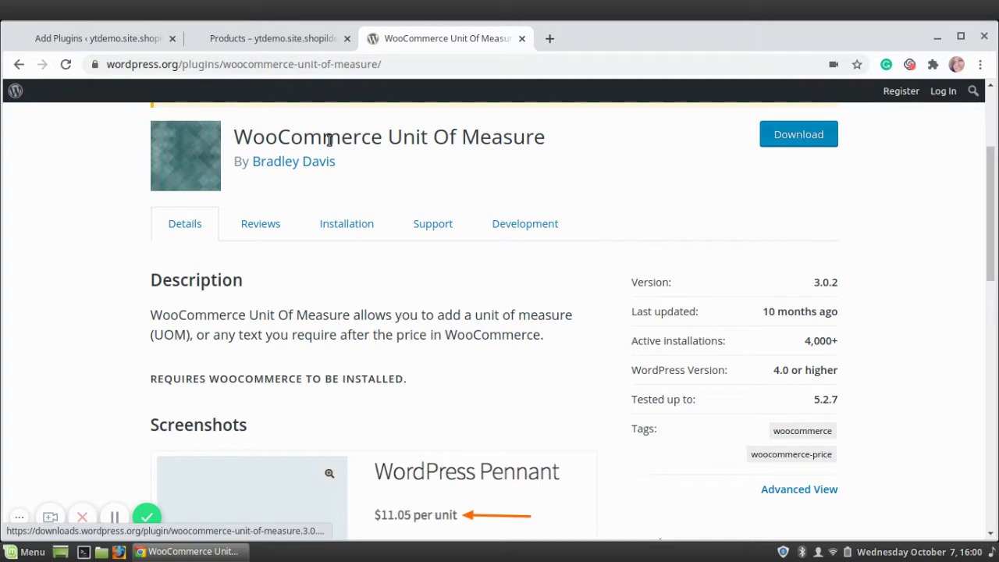
left_click_drag(235, 136, 545, 132)
key("ctrl+c")
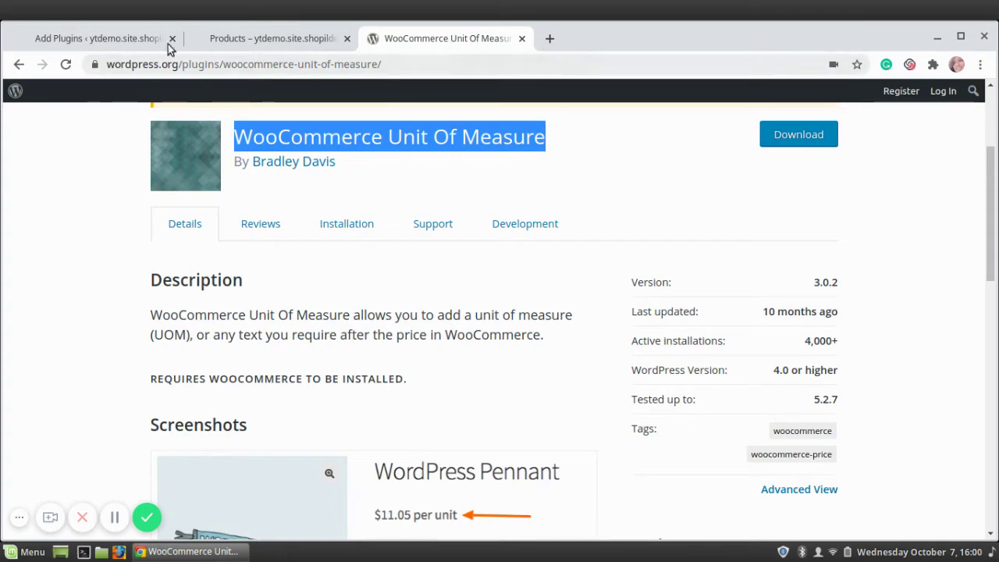
Return to the site's Add Plugins page and open the plugin .zip upload panel
left_click(138, 39)
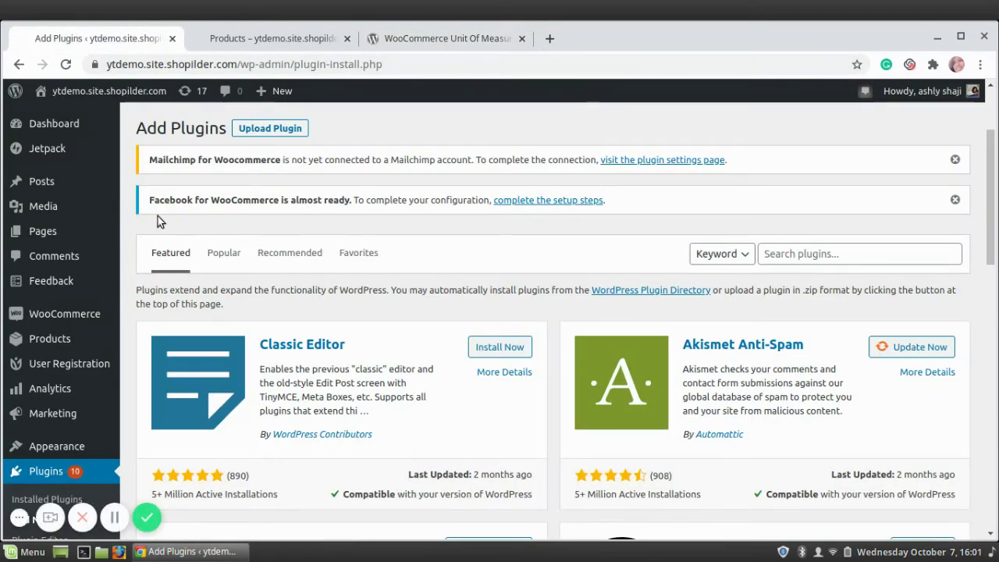
scroll(47, 273, "down", 3)
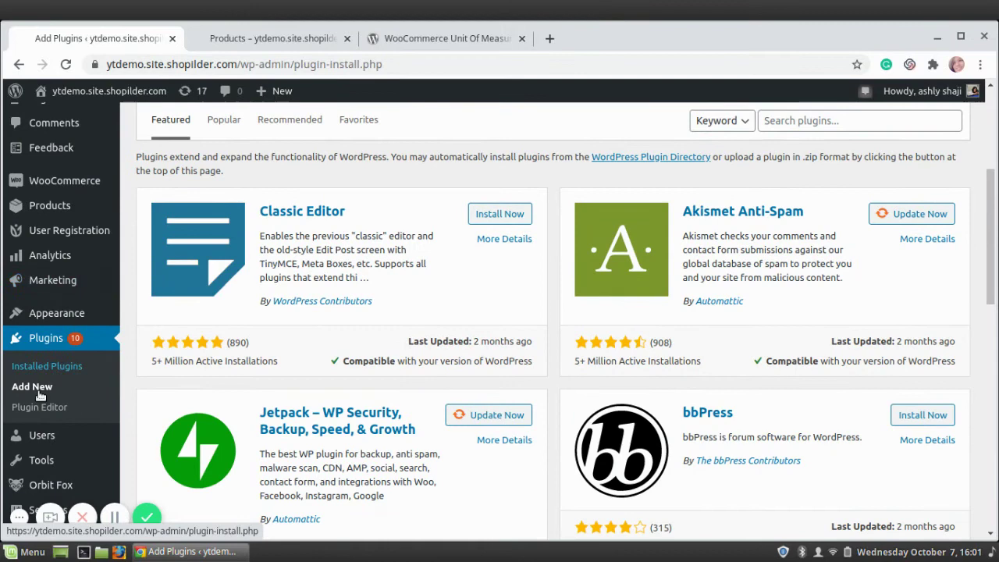
scroll(268, 324, "up", 4)
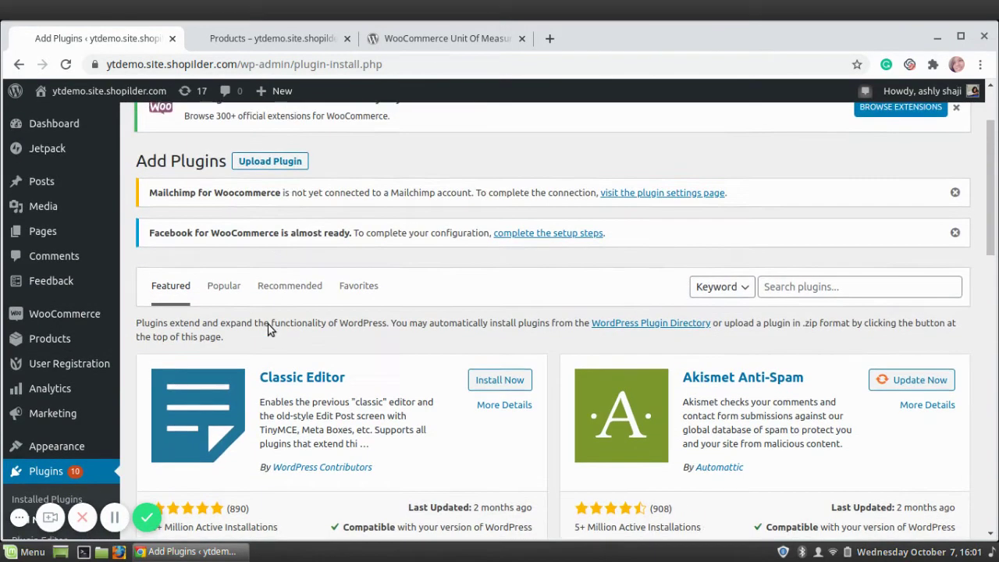
left_click(274, 166)
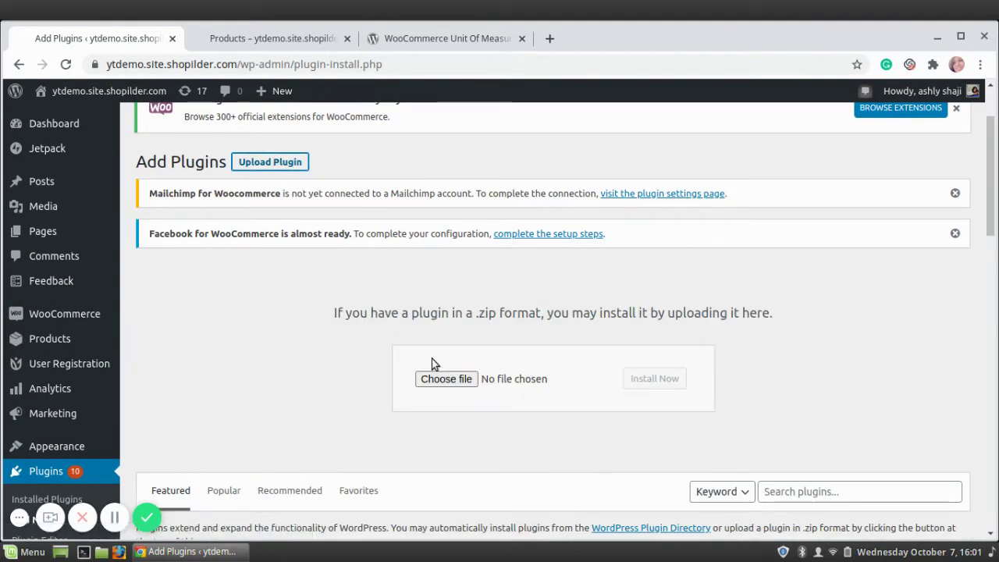
scroll(382, 275, "down", 5)
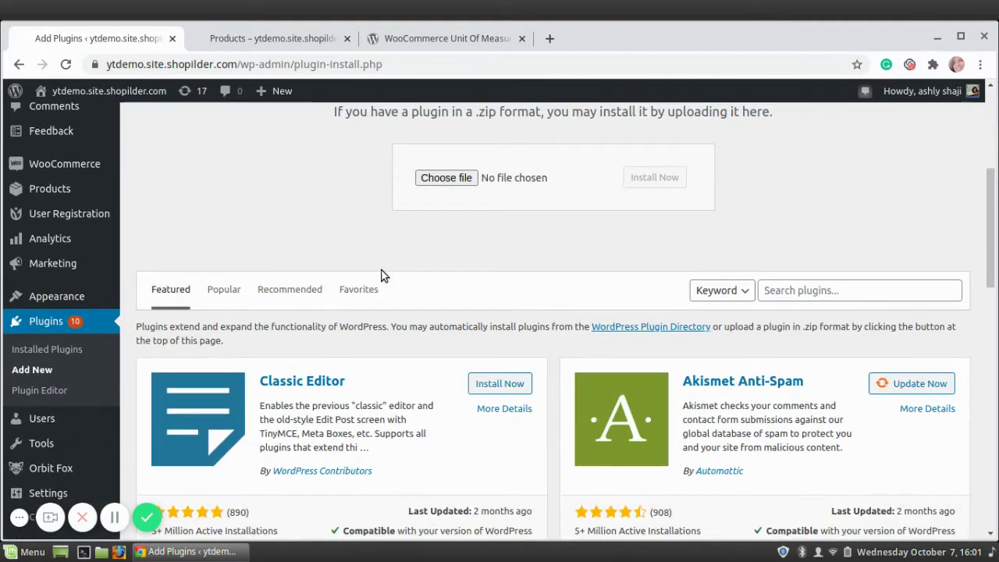
scroll(453, 226, "up", 1)
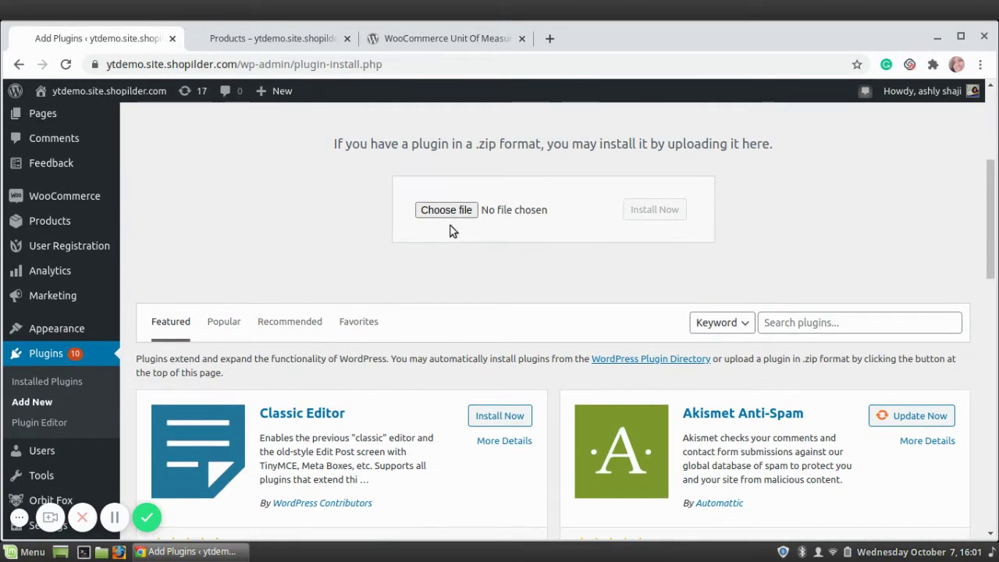
Glance at the plugin's directory page, then come back to Add Plugins
left_click(426, 38)
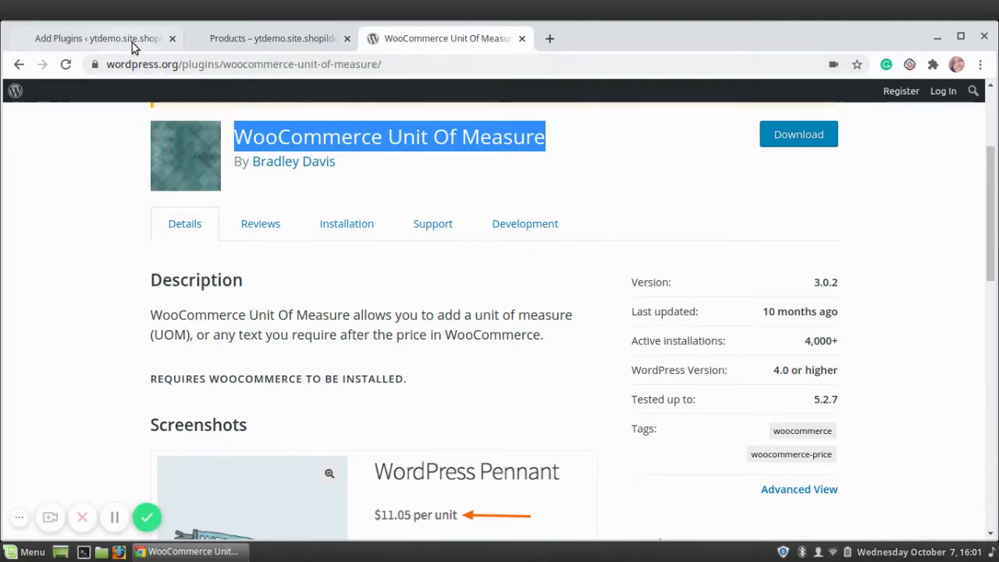
left_click(132, 41)
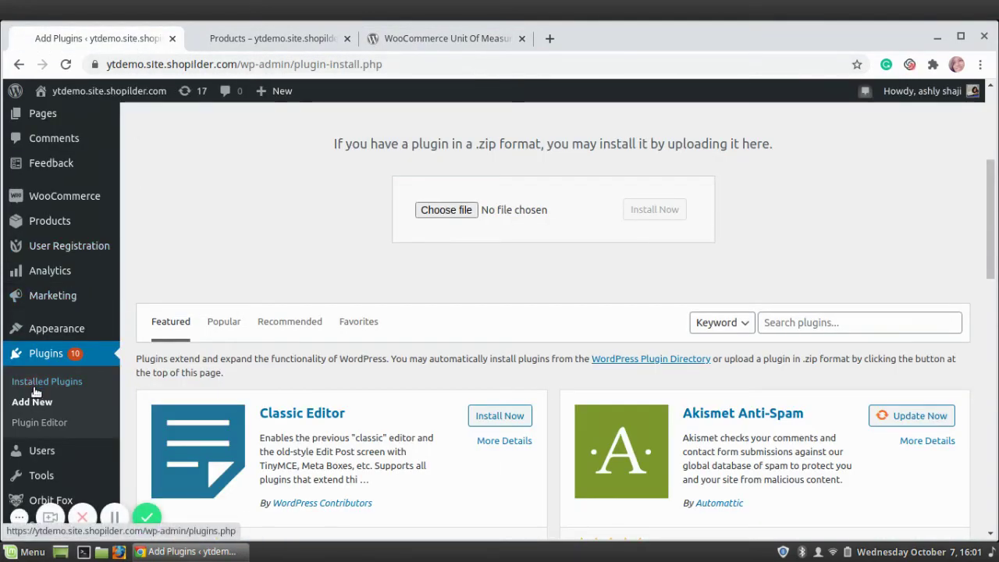
scroll(205, 372, "down", 4)
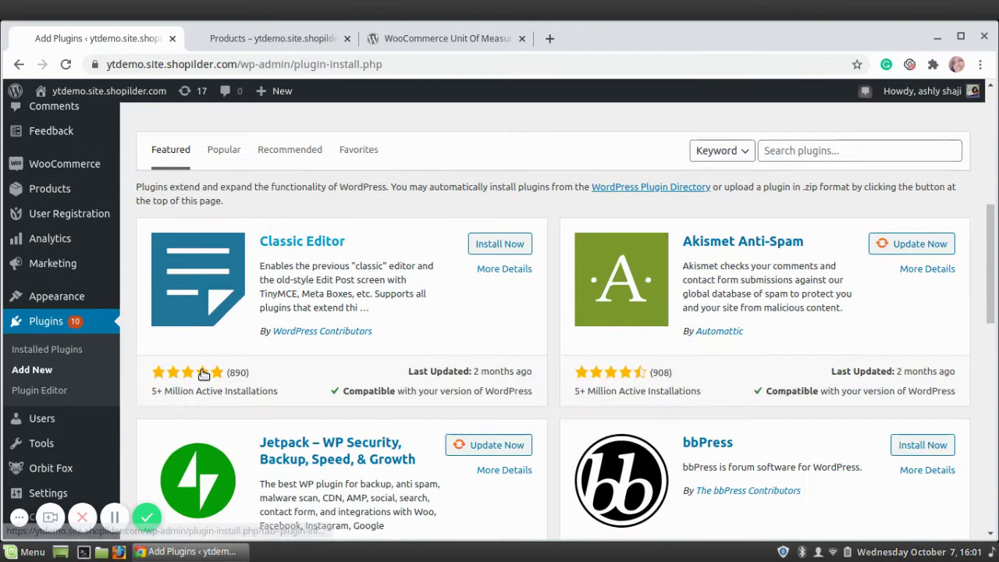
Search plugins for the pasted name 'WooCommerce Unit Of Measure', install it, and activate it
left_click(853, 150)
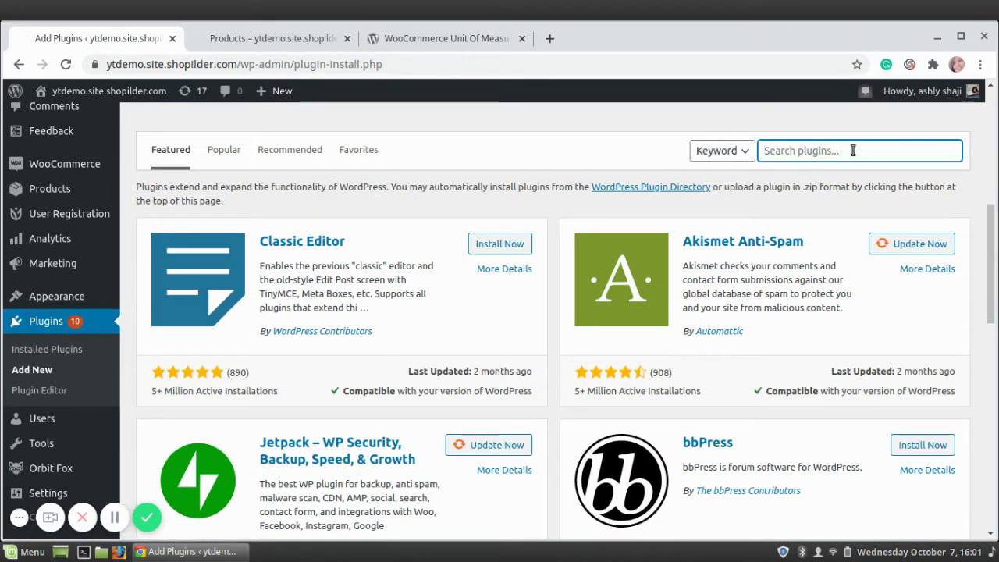
key("ctrl+v")
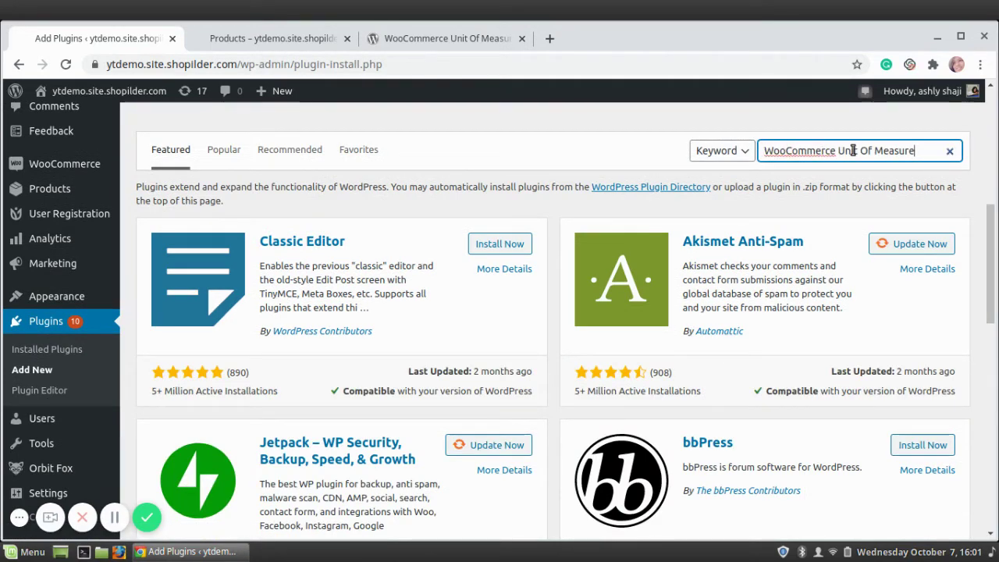
key("Return")
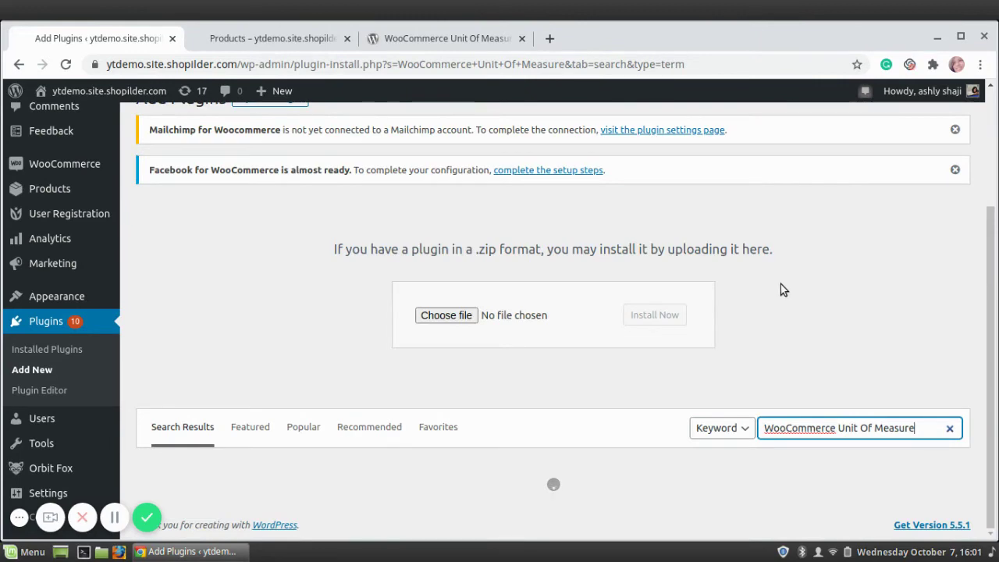
scroll(781, 284, "down", 4)
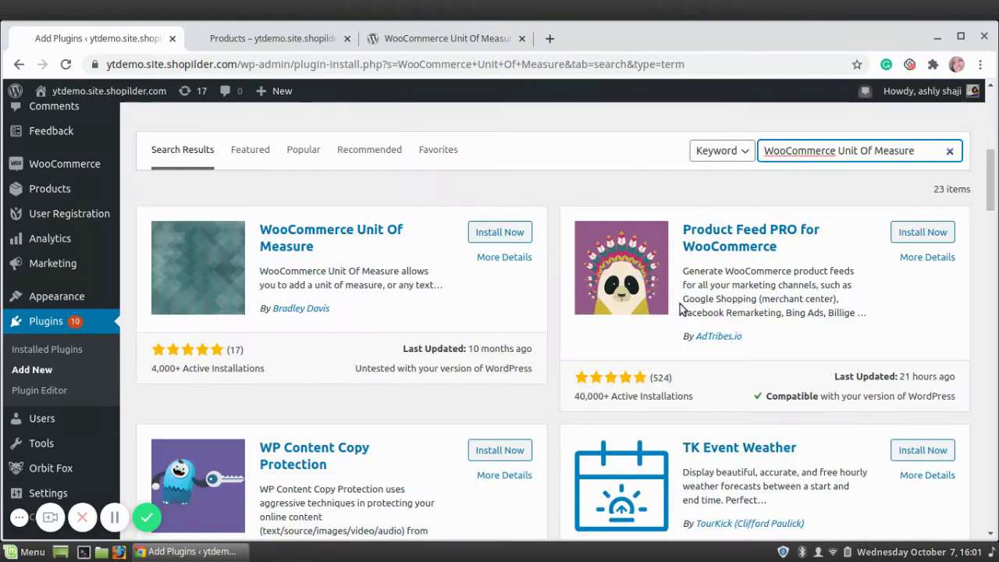
left_click(485, 239)
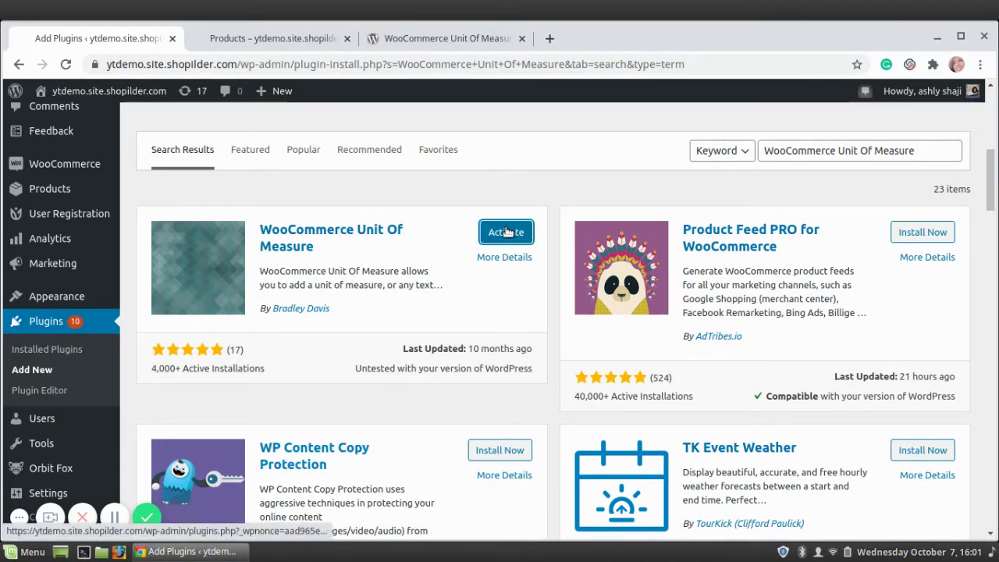
left_click(507, 233)
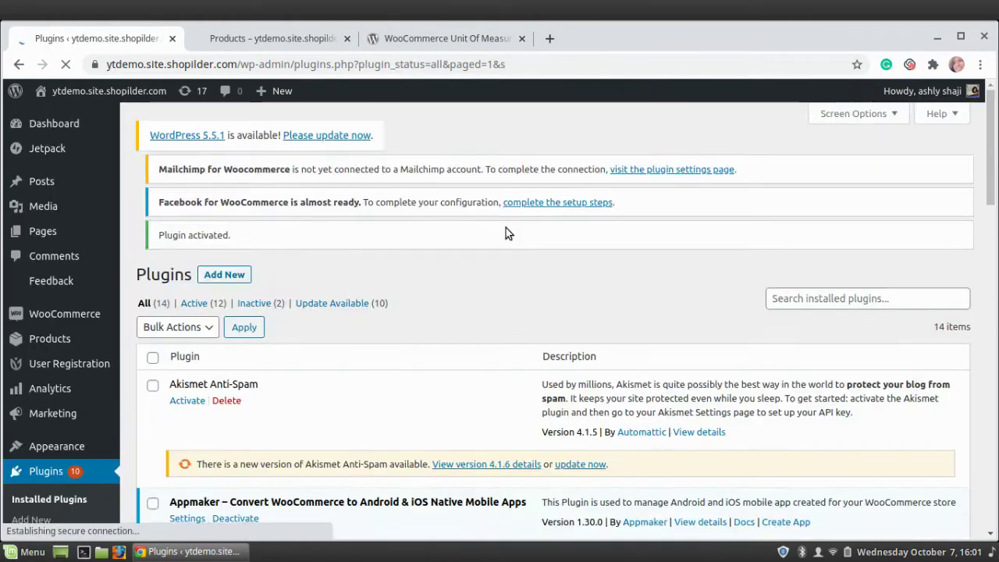
Check Unit Of Measure in the Installed Plugins list, then open Frock from Products
scroll(424, 322, "down", 12)
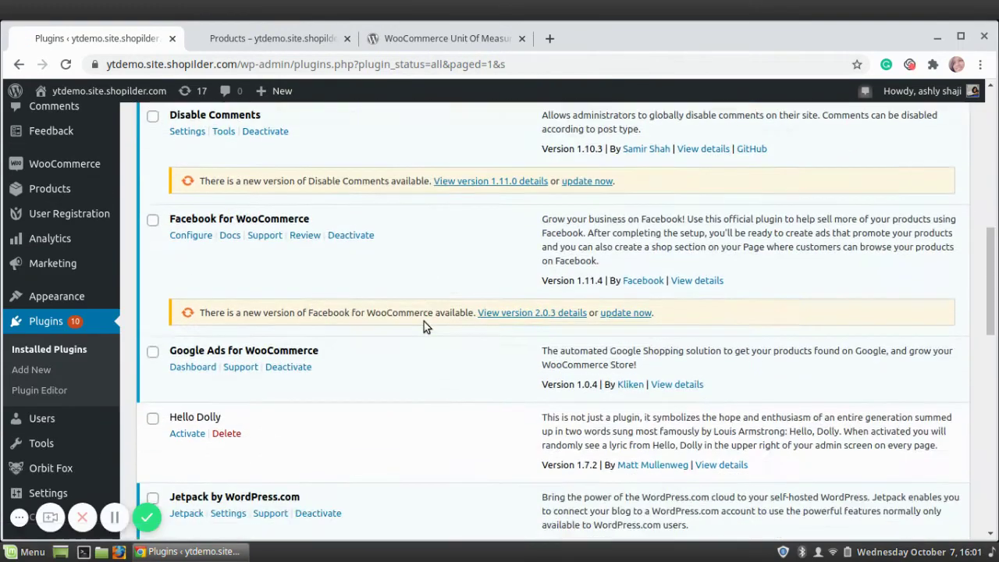
scroll(424, 321, "down", 4)
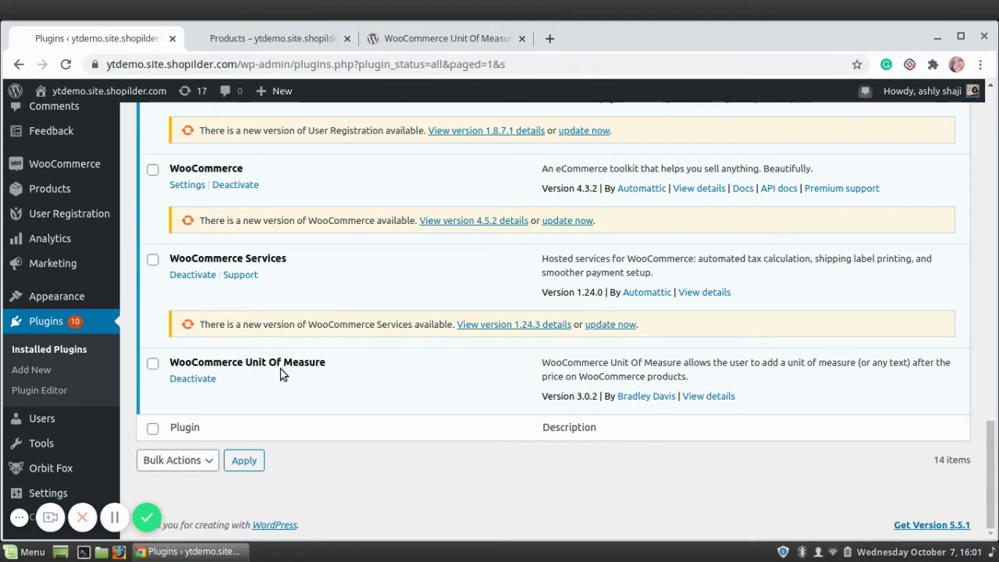
left_click(68, 192)
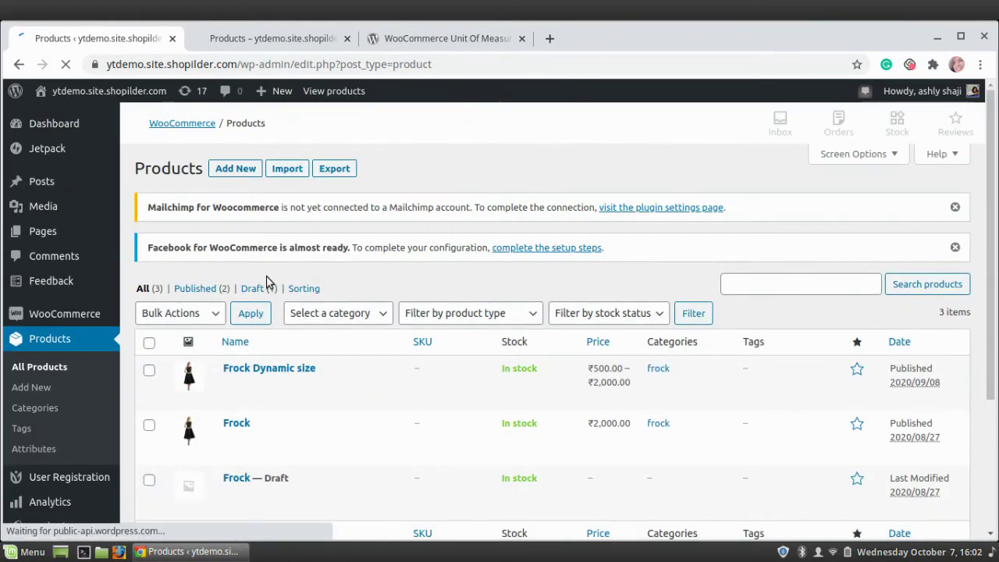
scroll(266, 277, "down", 1)
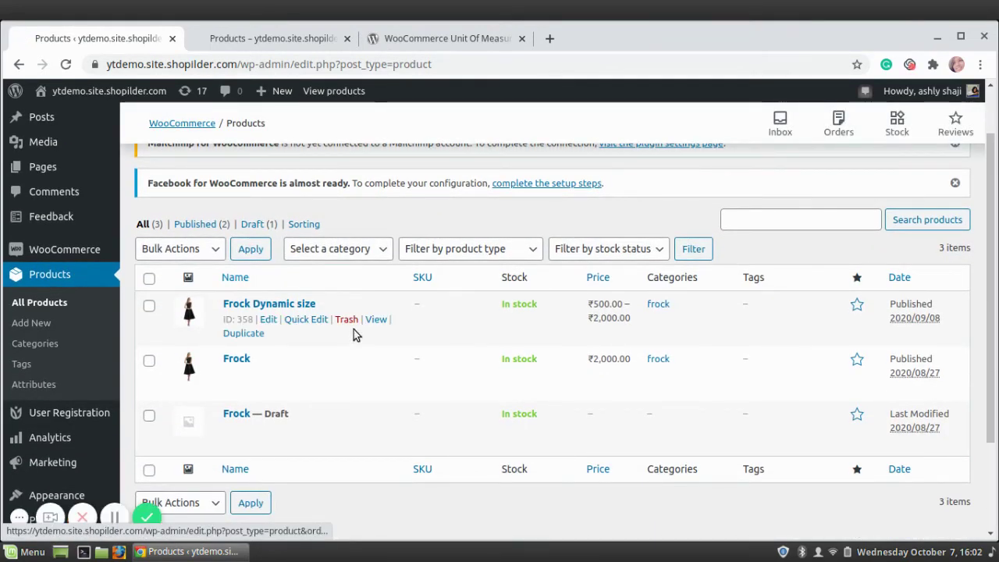
scroll(367, 346, "down", 1)
left_click(238, 280)
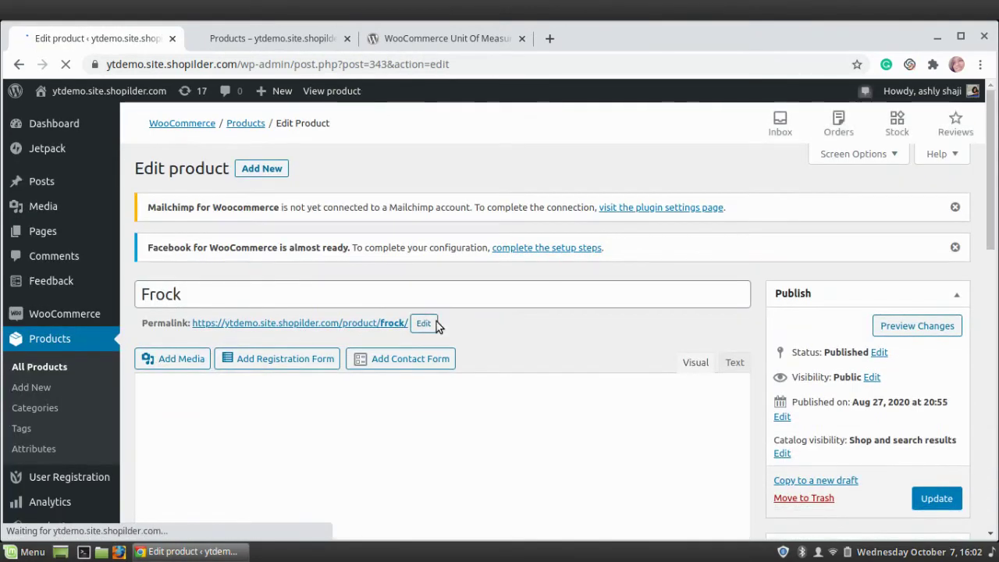
Show Frock's Product data Inventory tab with its empty Unit of Measure field
scroll(437, 322, "down", 3)
scroll(437, 322, "down", 3)
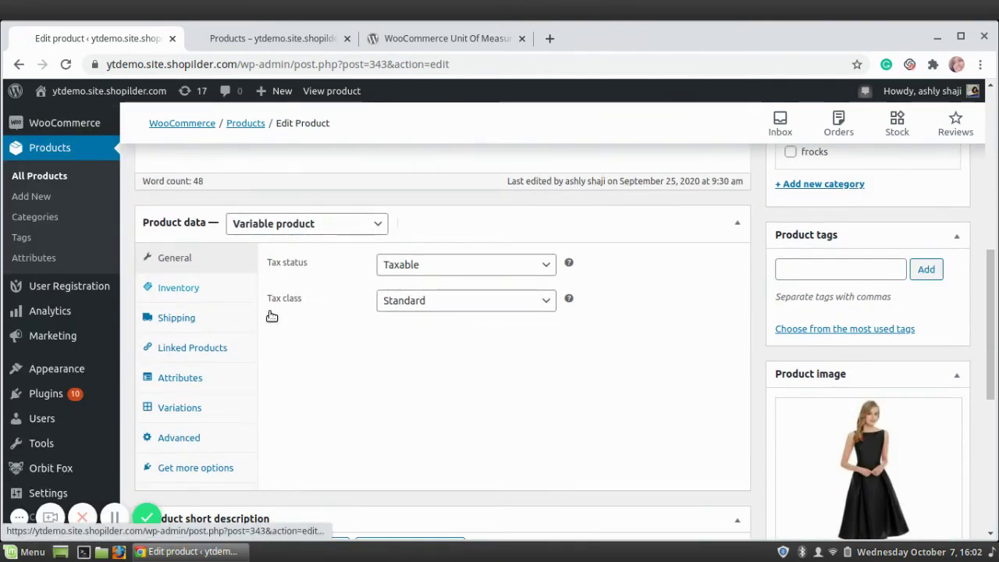
scroll(294, 323, "down", 1)
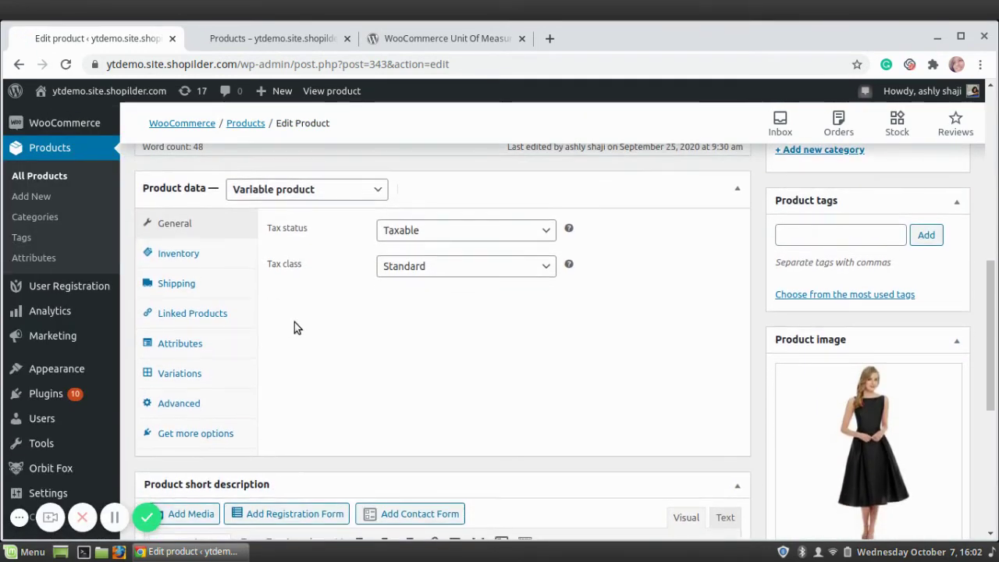
left_click(188, 258)
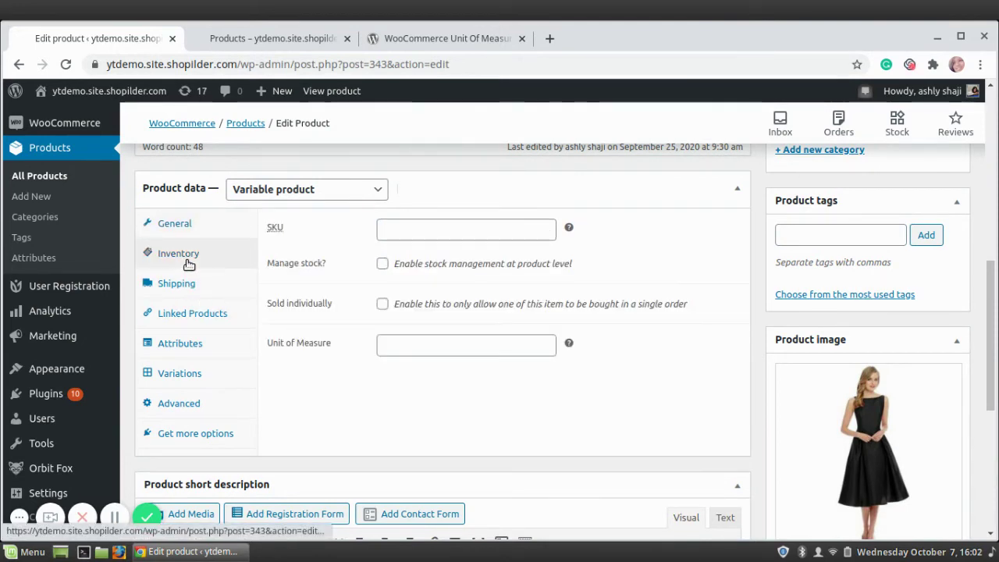
Enter '/unit' as Frock's Unit of Measure and update the product
left_click(407, 347)
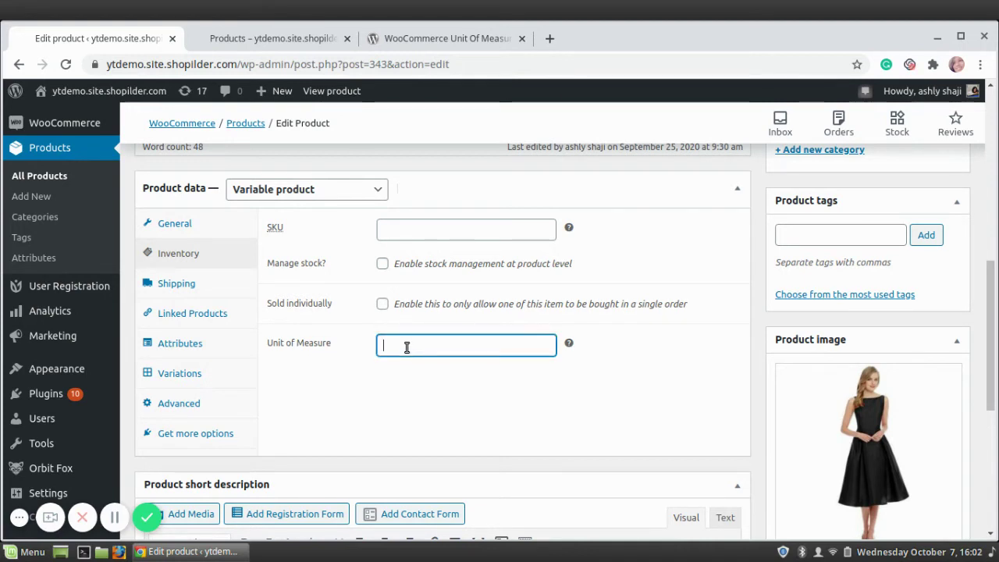
type("/unit")
scroll(608, 357, "up", 2)
left_click(922, 164)
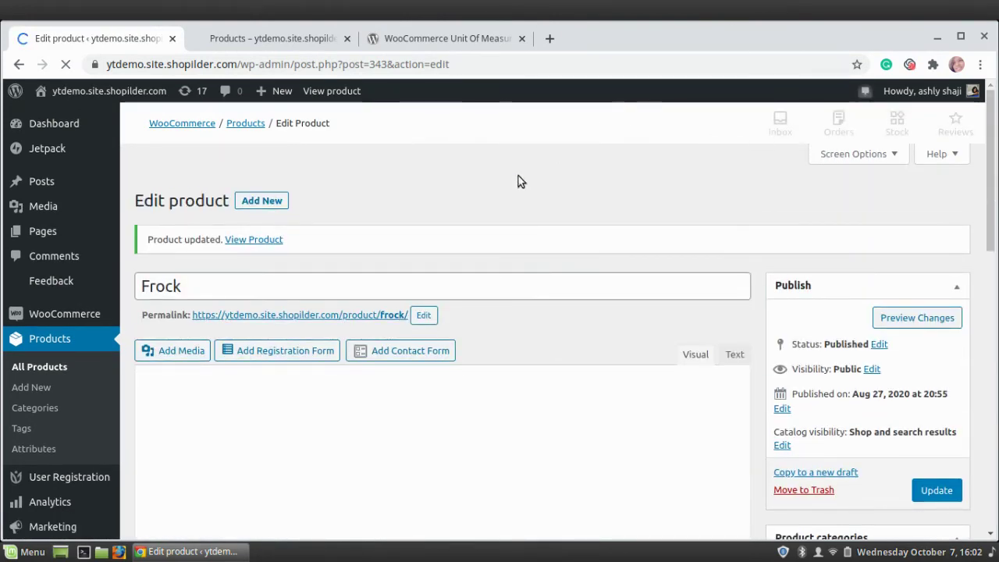
scroll(468, 203, "down", 2)
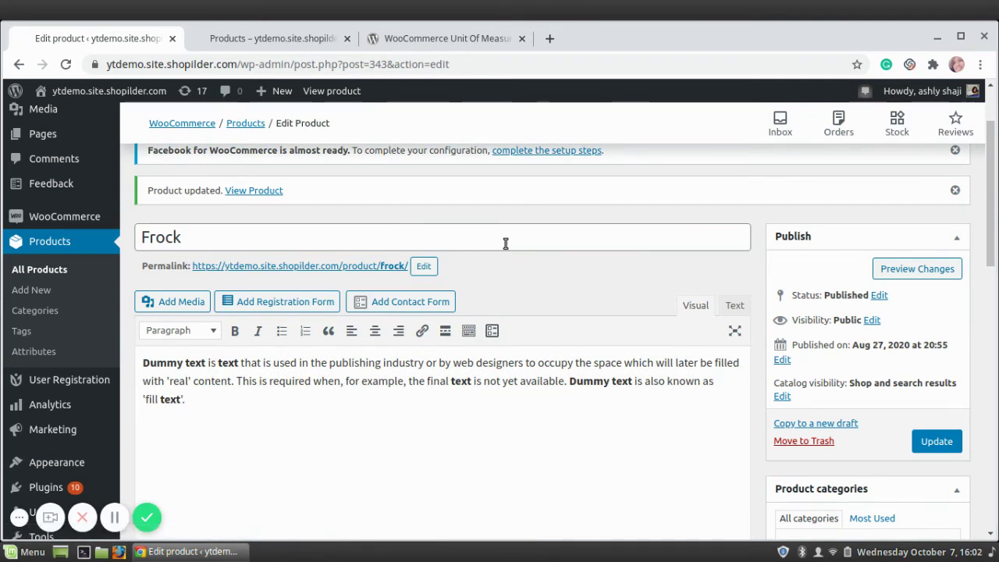
scroll(508, 243, "down", 1)
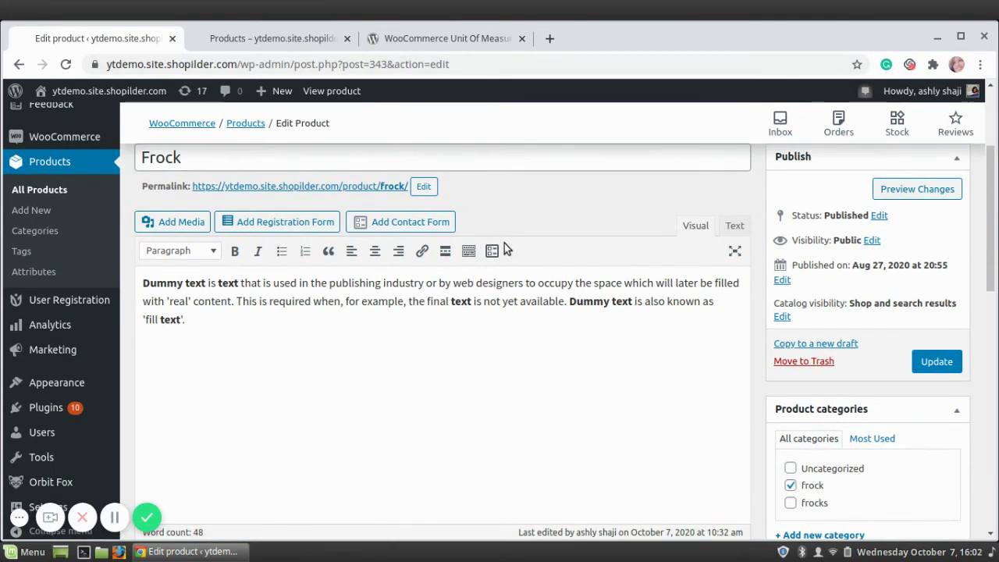
Reload the shop page so Frock's price reads '₹2,000.00 /unit'
left_click(263, 44)
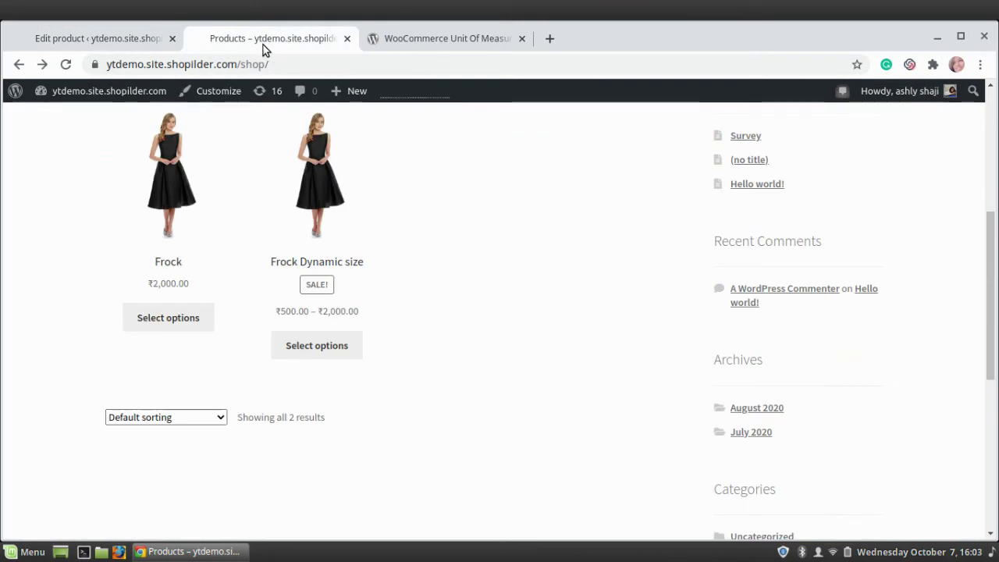
left_click(349, 180)
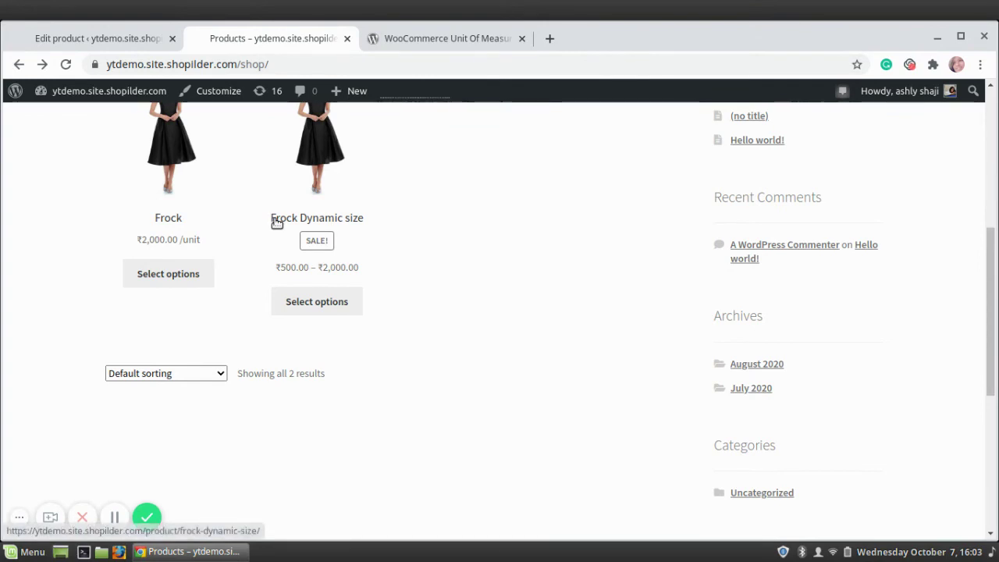
scroll(194, 211, "up", 1)
scroll(194, 213, "up", 1)
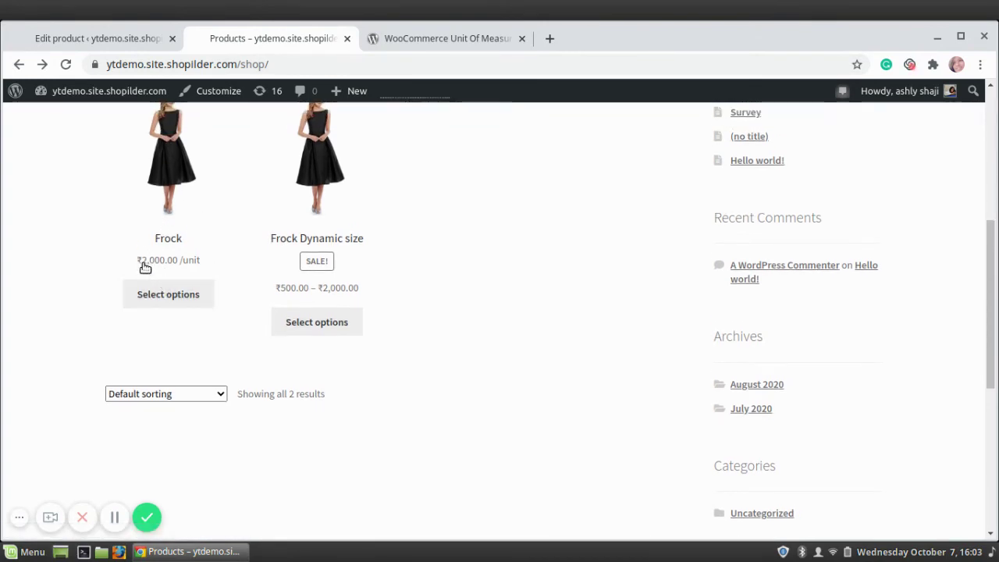
Open the Frock product page to confirm its '₹2,000.00 /unit' price
left_click(173, 181)
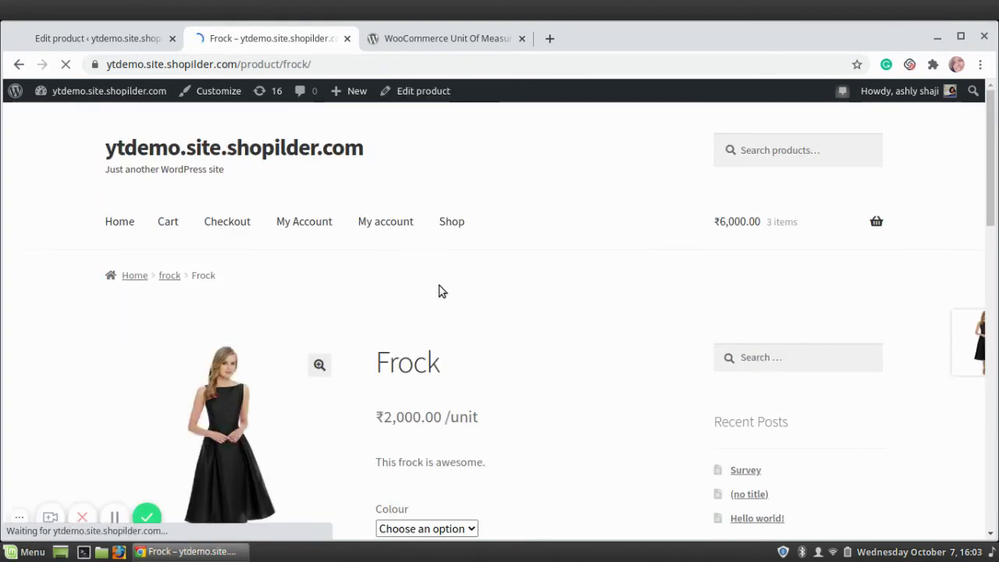
scroll(439, 291, "down", 3)
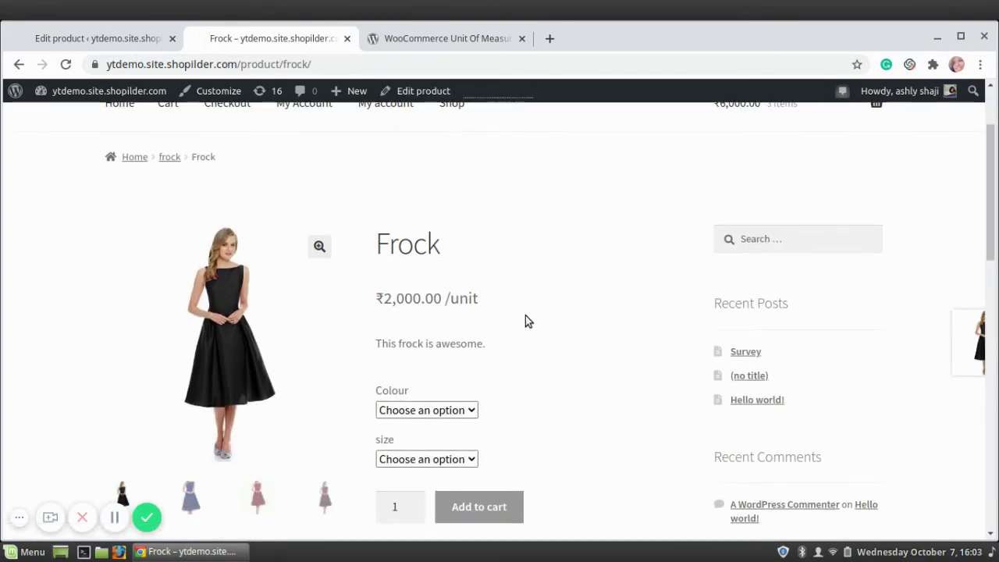
scroll(525, 316, "down", 6)
scroll(479, 238, "up", 3)
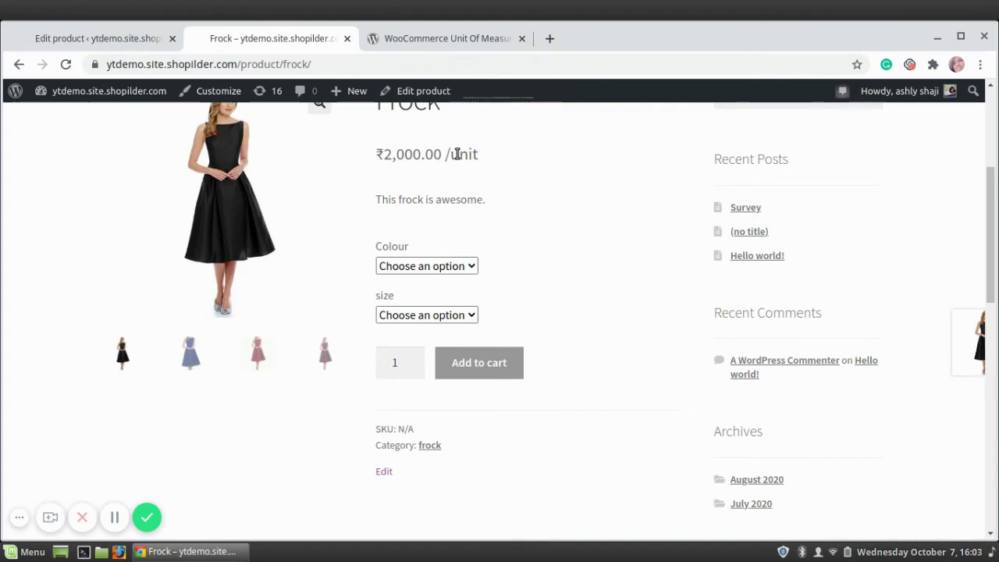
scroll(478, 184, "up", 2)
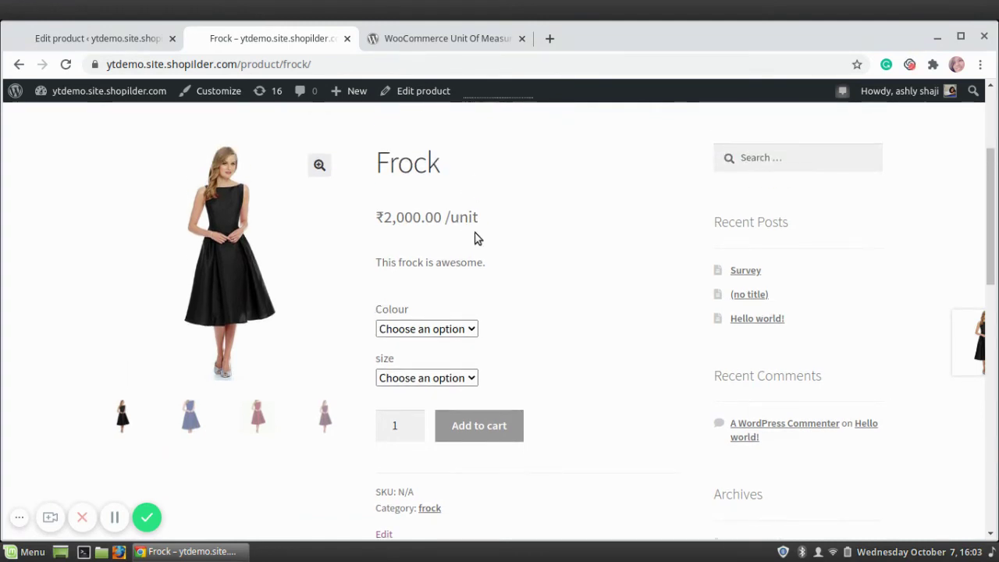
left_click(160, 39)
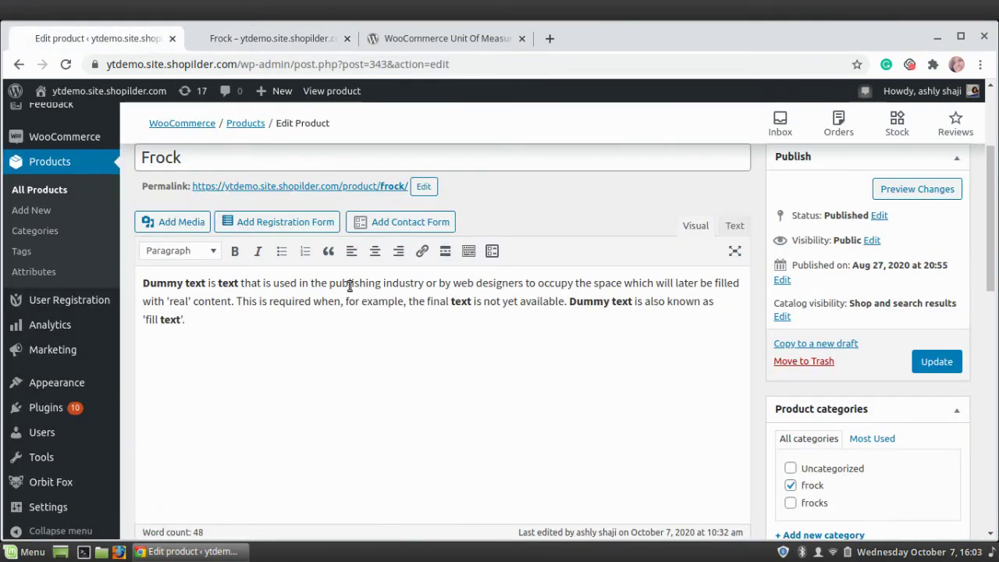
scroll(348, 285, "down", 4)
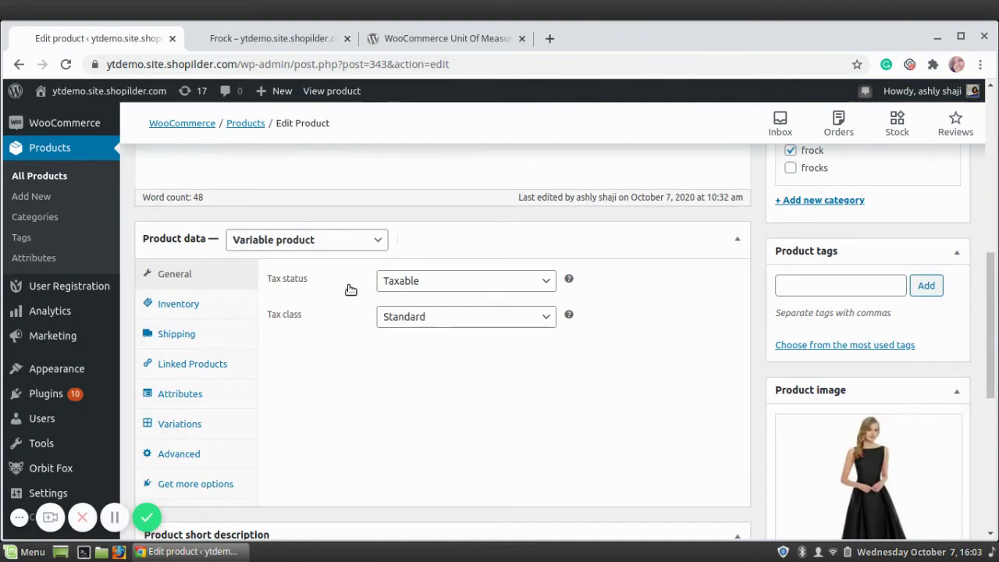
left_click(213, 312)
scroll(442, 381, "down", 1)
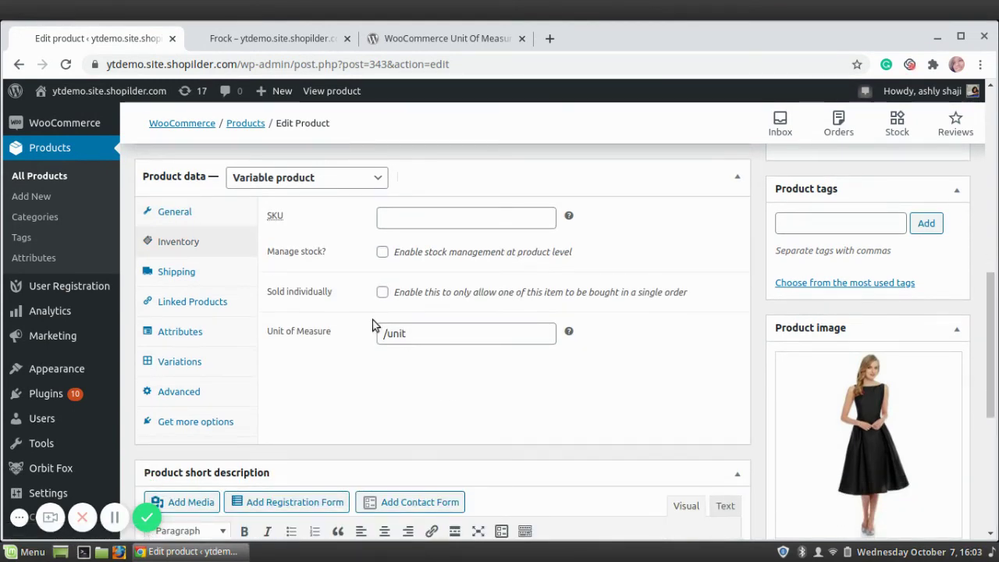
left_click(292, 45)
scroll(576, 278, "down", 1)
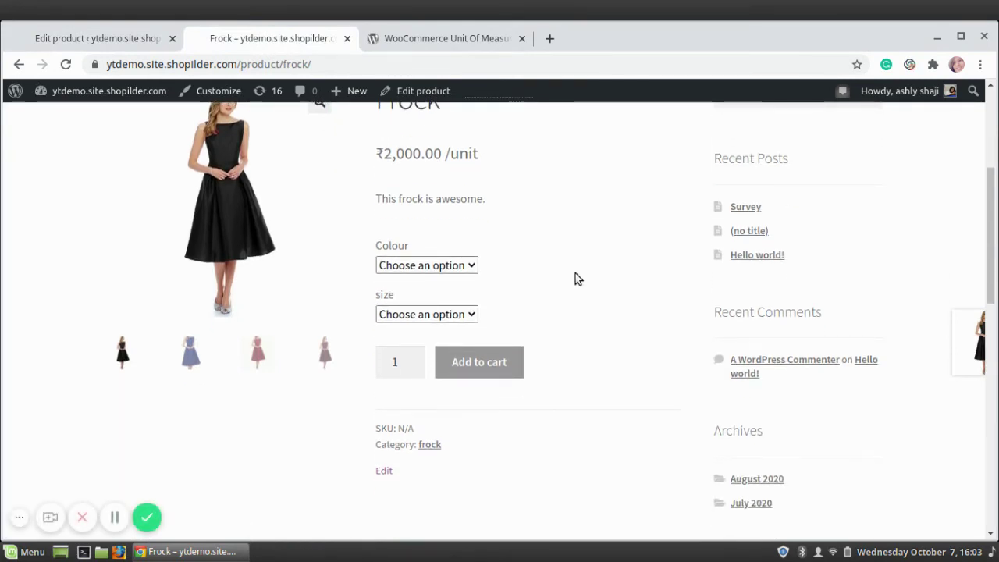
scroll(576, 273, "up", 1)
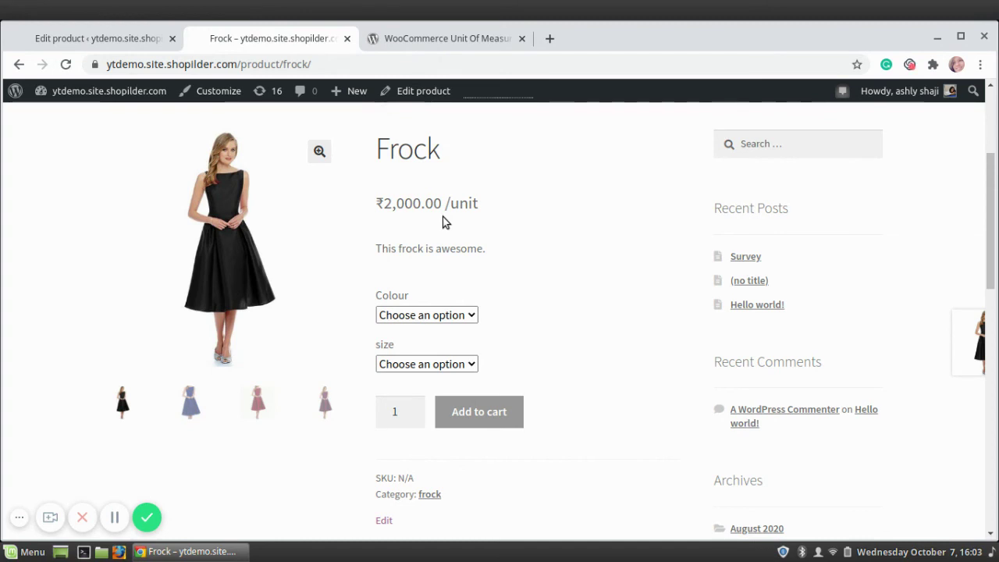
Choose colour Black and size M for the Frock on its product page
scroll(443, 223, "down", 1)
left_click(447, 253)
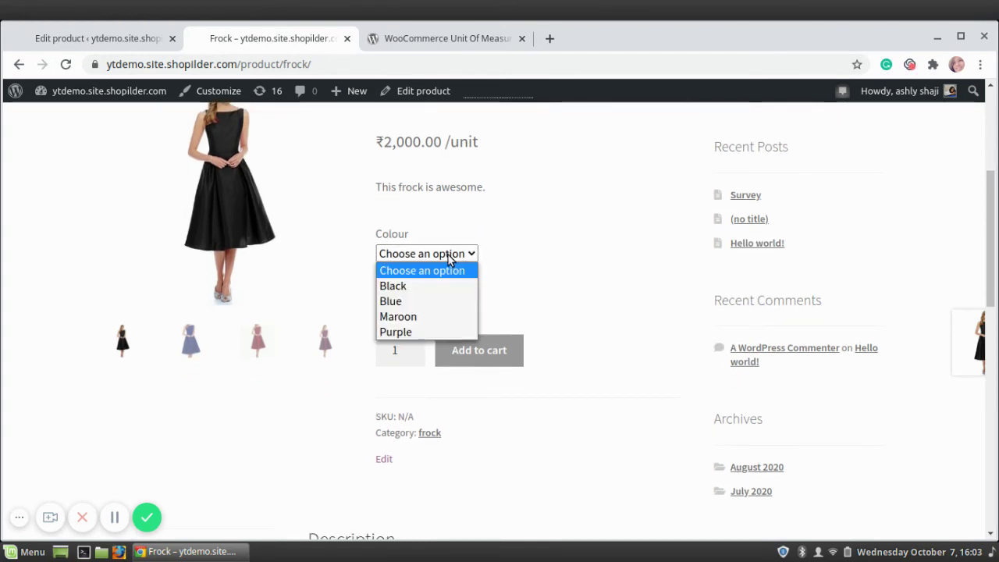
left_click(444, 289)
left_click(421, 304)
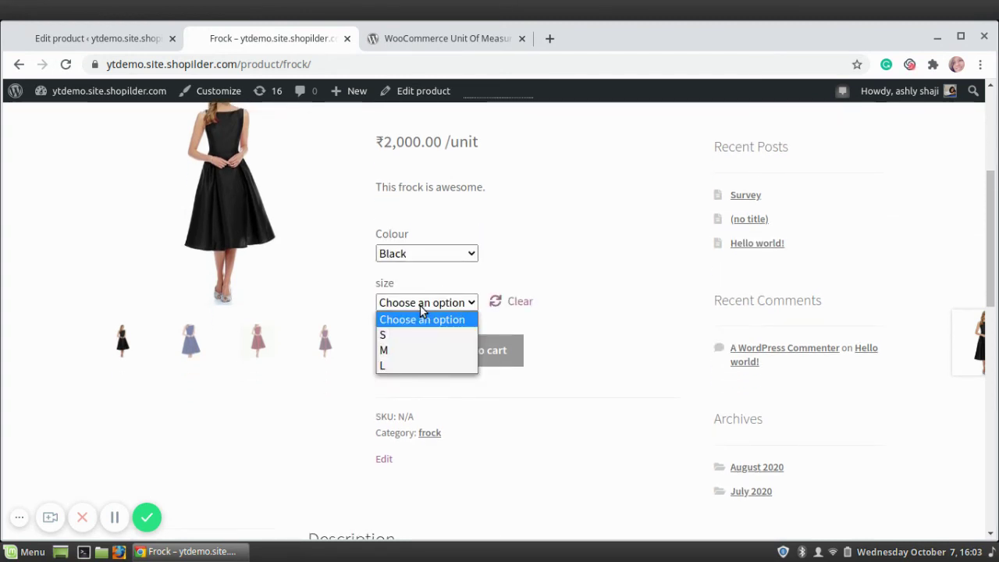
left_click(421, 350)
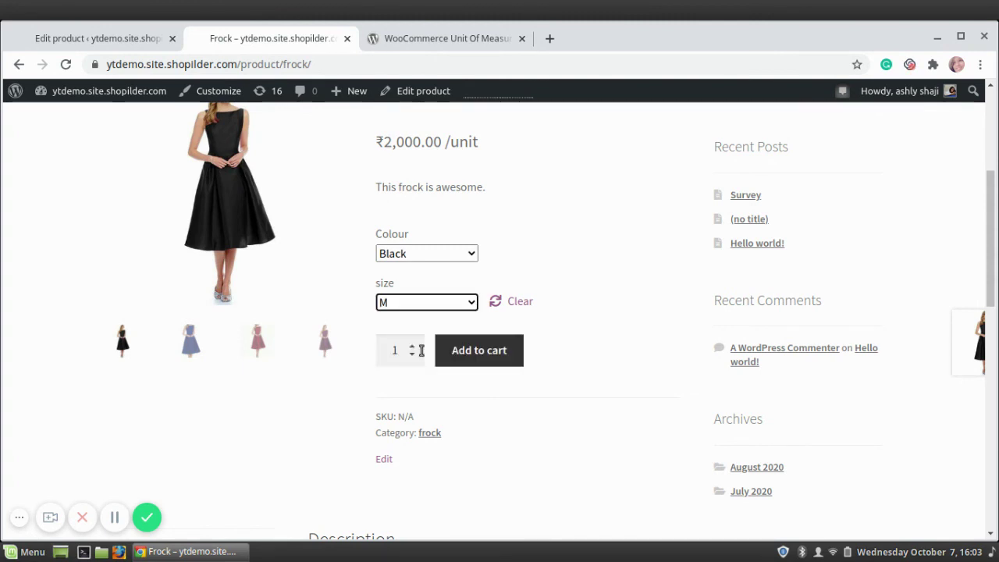
scroll(529, 285, "up", 1)
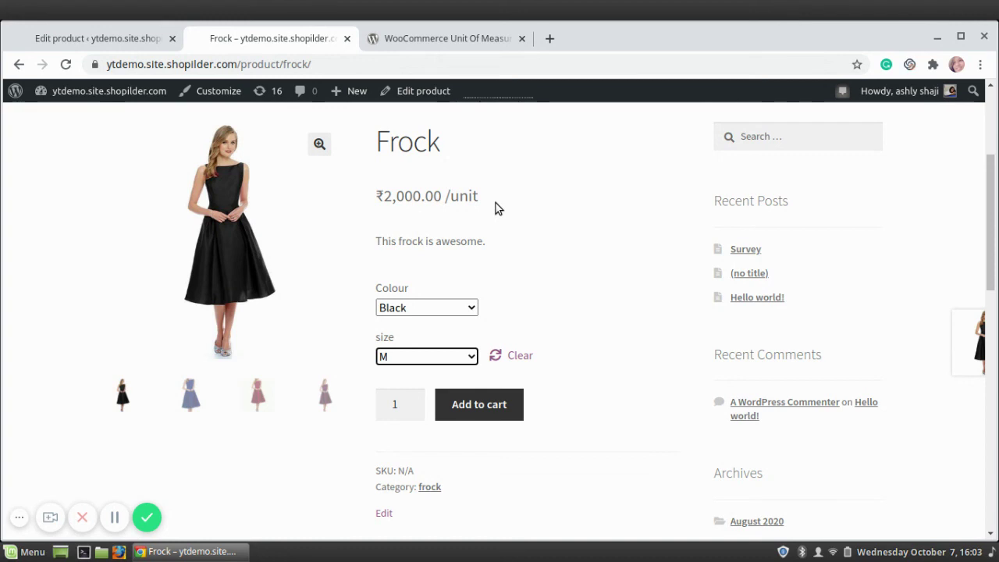
scroll(496, 203, "down", 1)
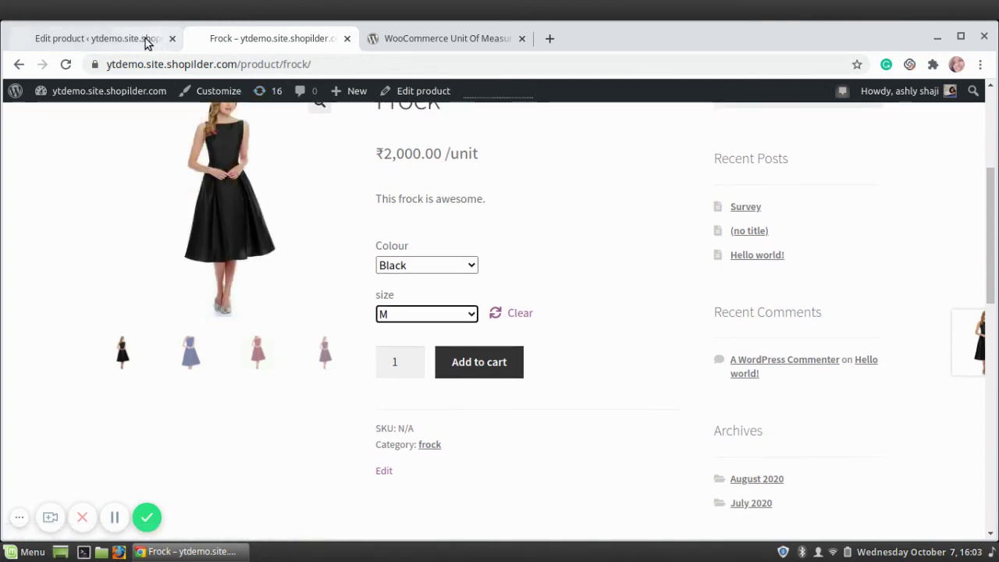
Expand a Frock variation in the editor to check its price and stock, then revisit the plugin page
left_click(145, 39)
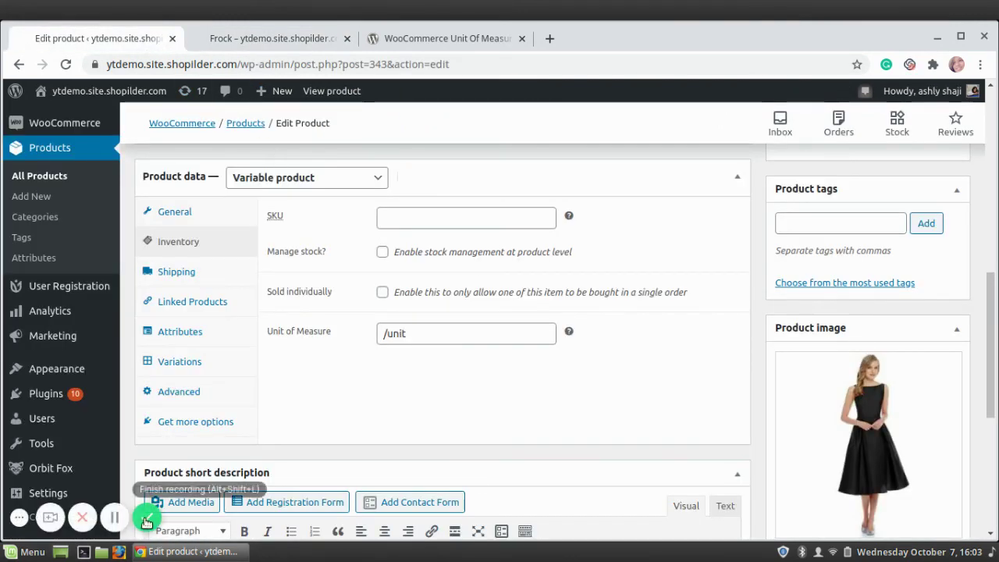
left_click(107, 522)
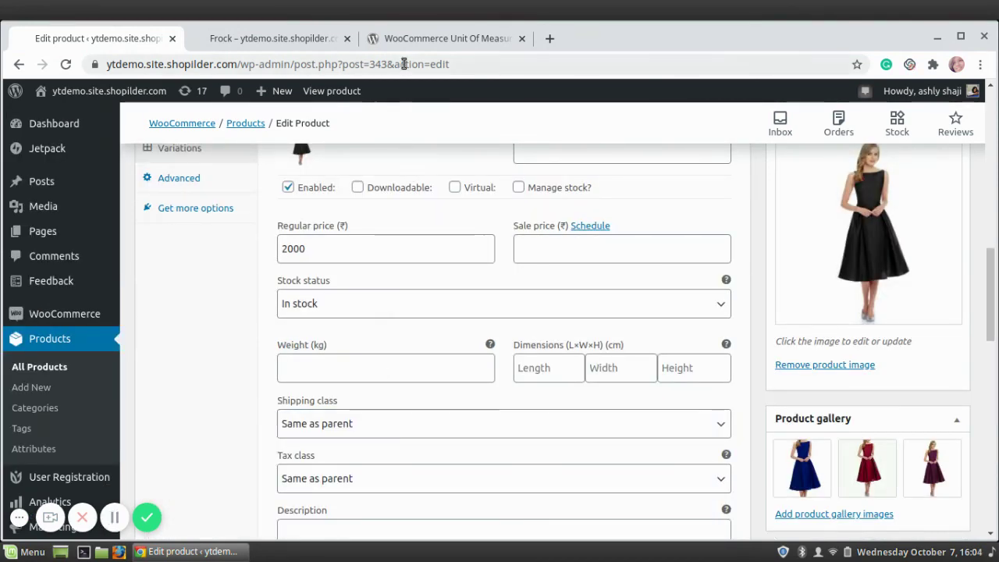
left_click(396, 40)
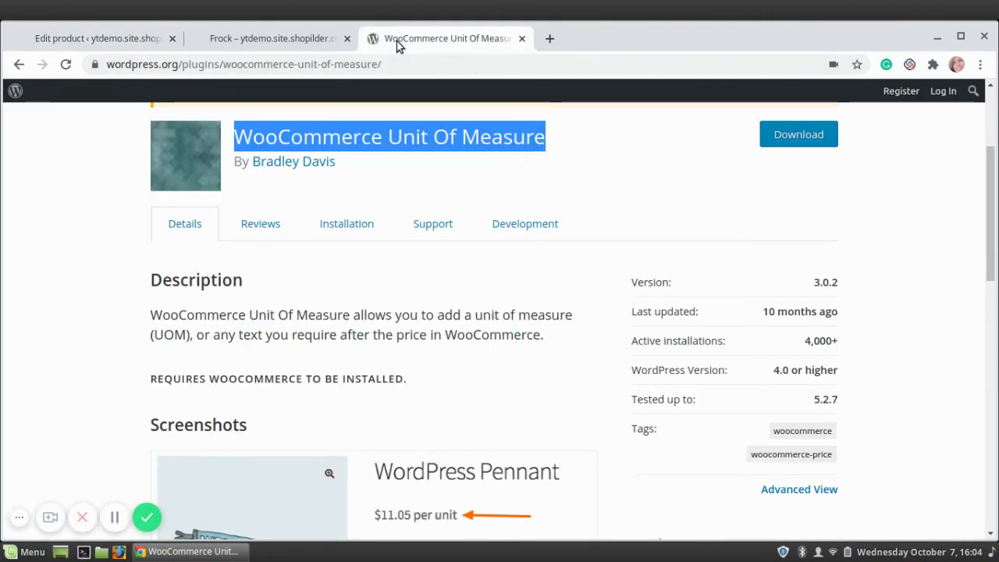